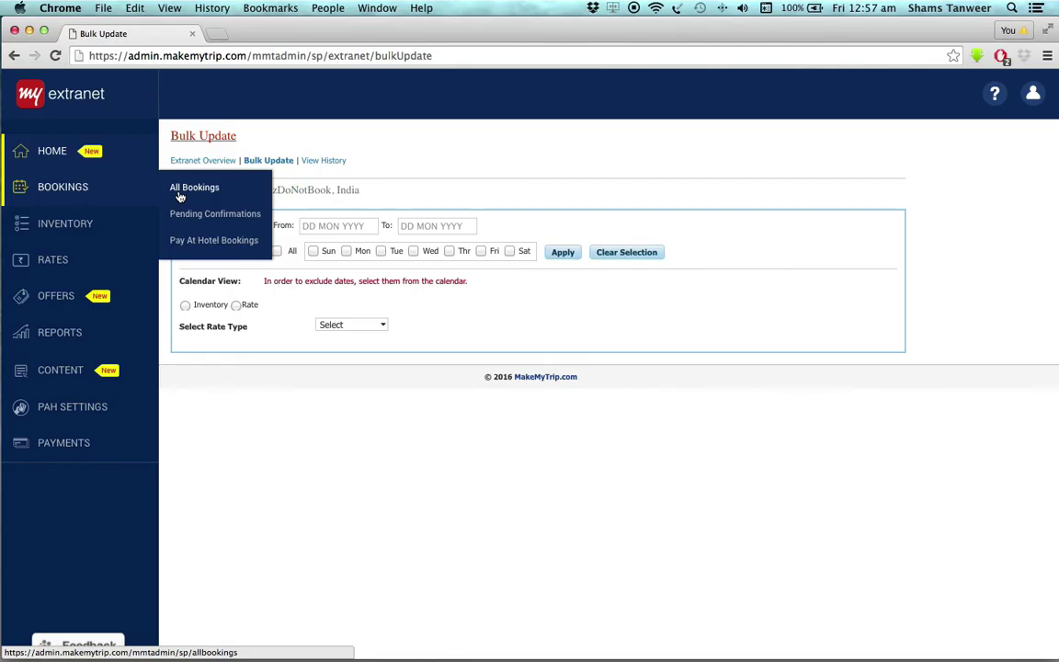
Step: Open All Bookings and show the bookings with booking dates from 27/04/2016 to 29/04/2016
{"action": "left_click", "coordinate": [180, 193]}
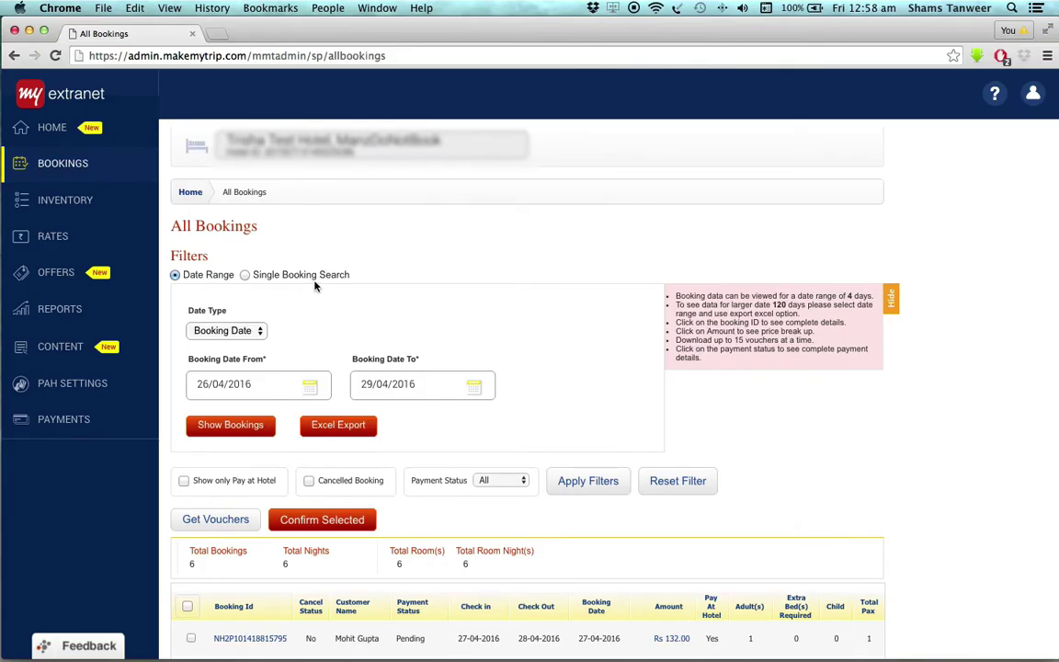
{"action": "left_click", "coordinate": [241, 330]}
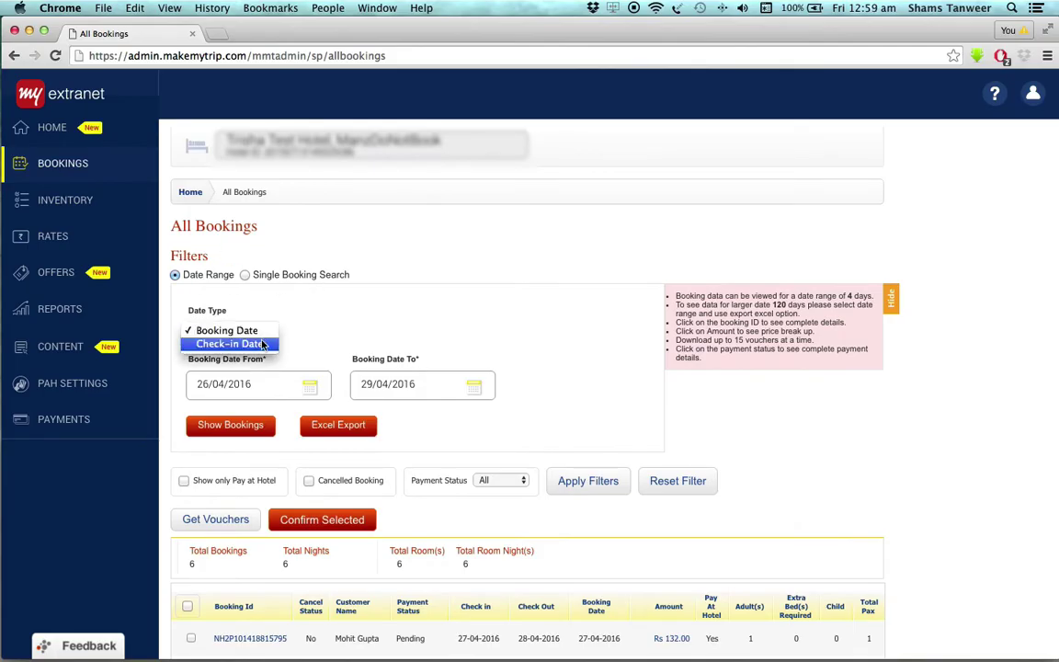
{"action": "left_click", "coordinate": [267, 365]}
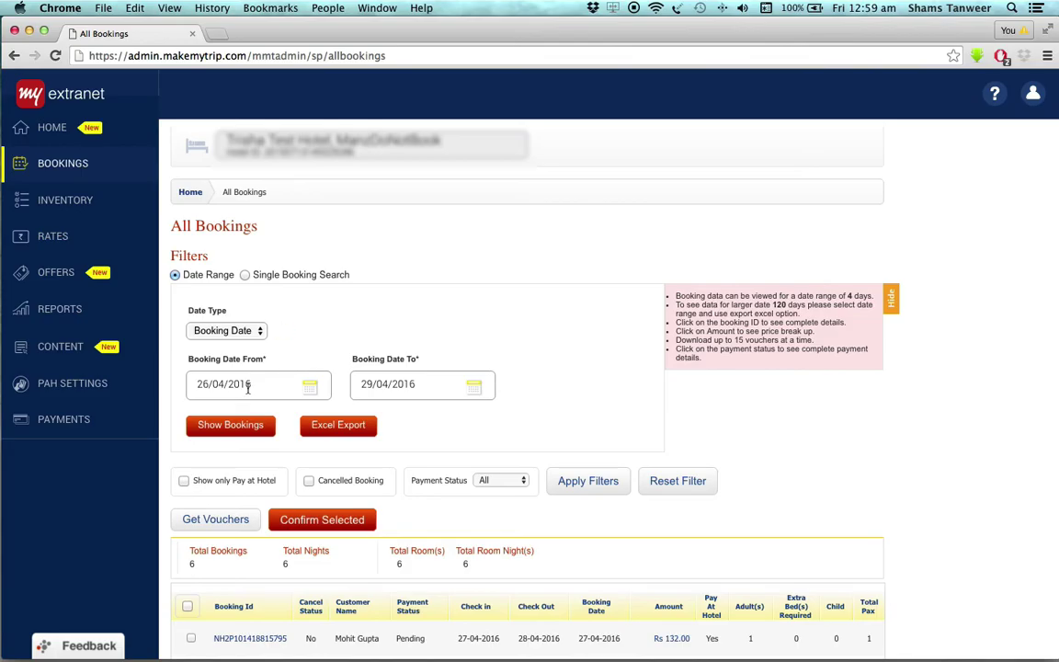
{"action": "left_click", "coordinate": [250, 331]}
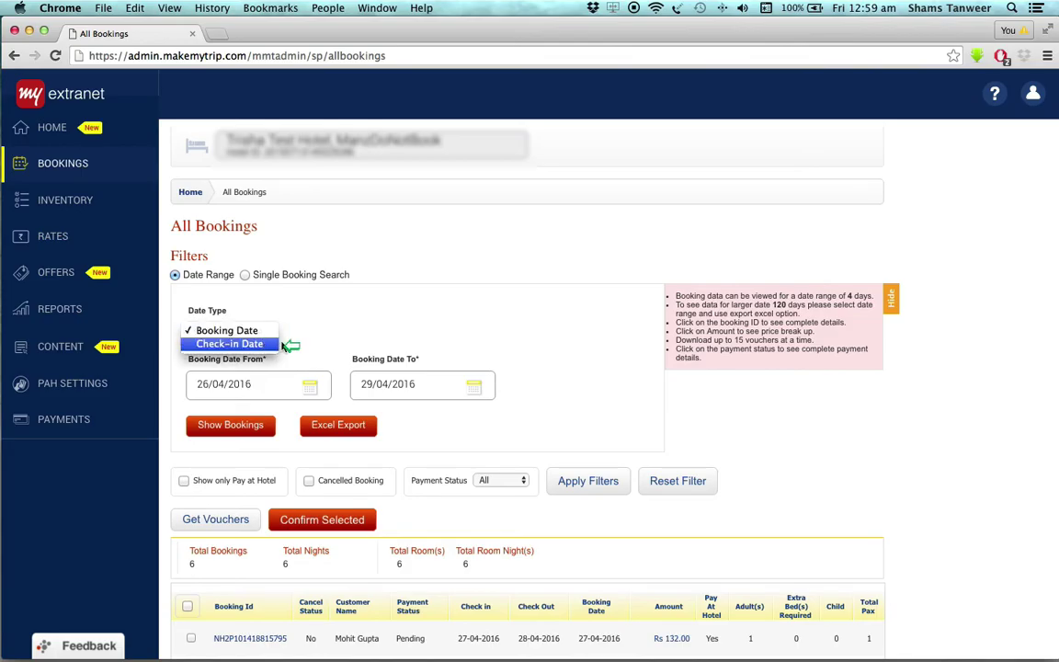
{"action": "left_click", "coordinate": [259, 565]}
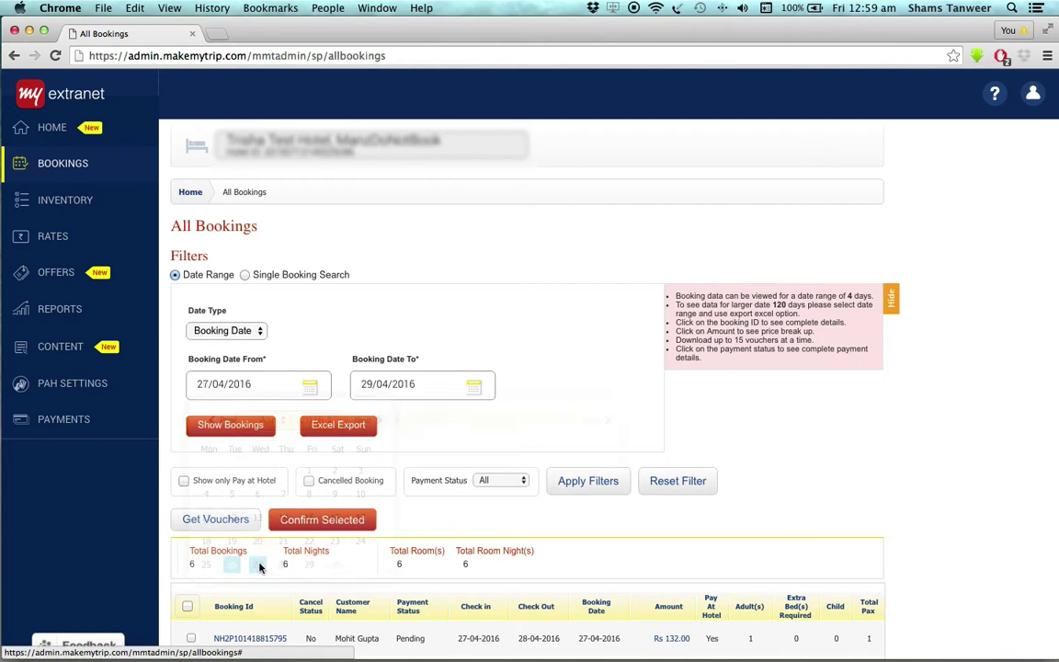
{"action": "left_click", "coordinate": [473, 389]}
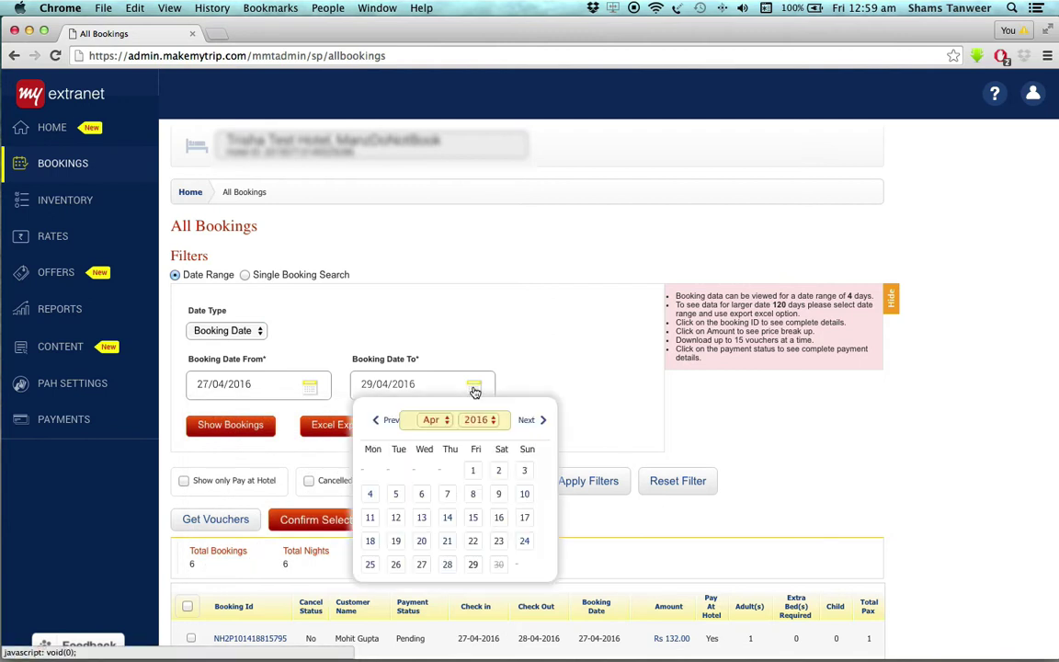
{"action": "left_click", "coordinate": [472, 563]}
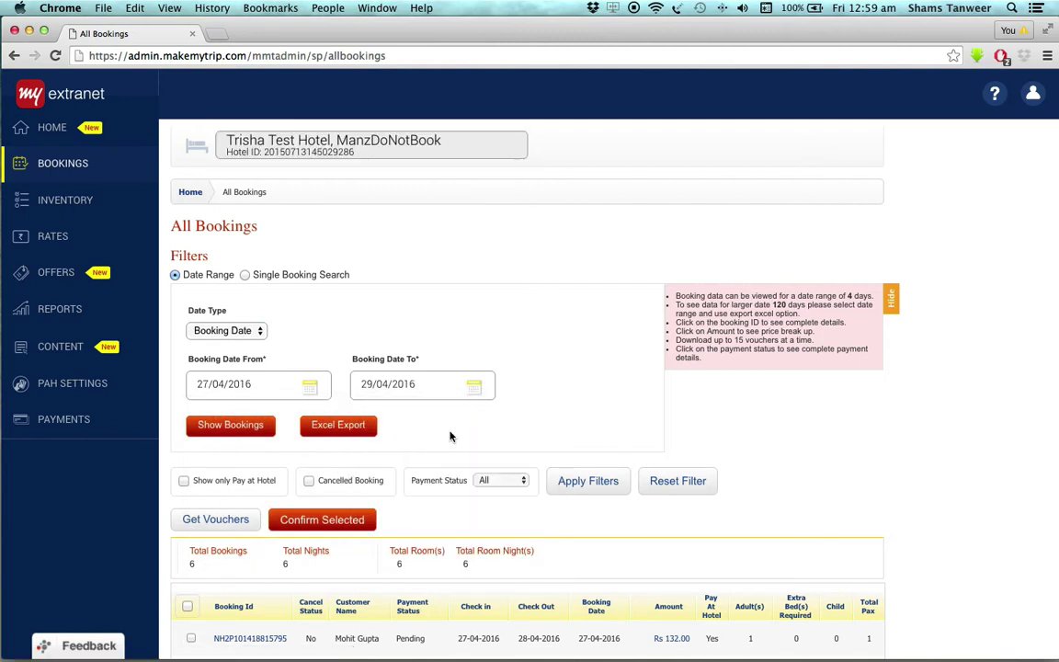
{"action": "left_click", "coordinate": [241, 427]}
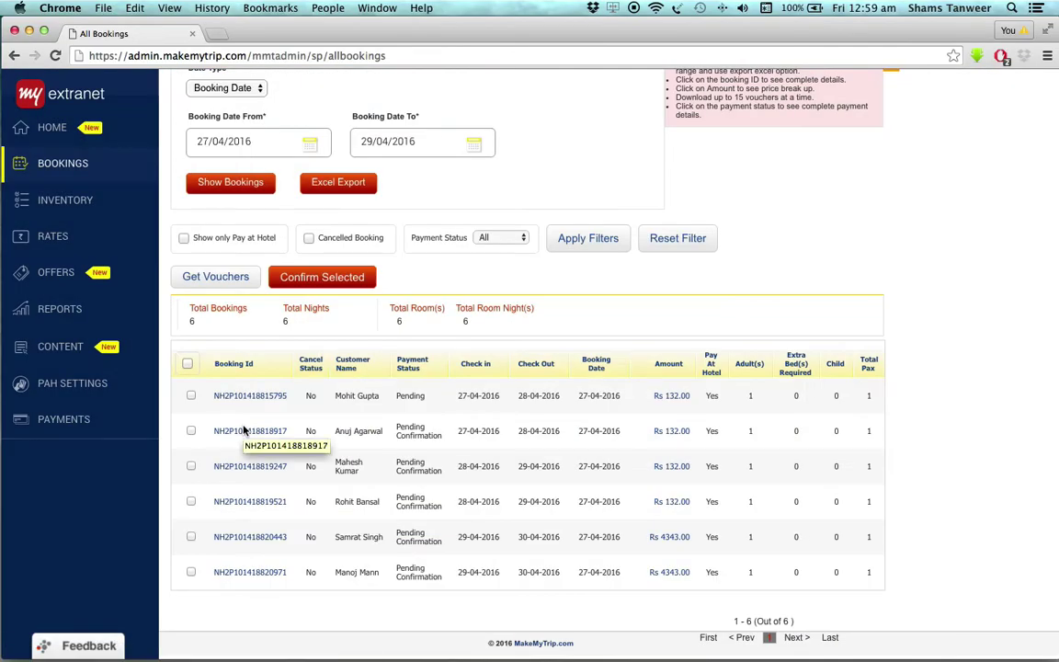
{"action": "scroll", "coordinate": [303, 418], "scroll_direction": "down", "scroll_amount": 1}
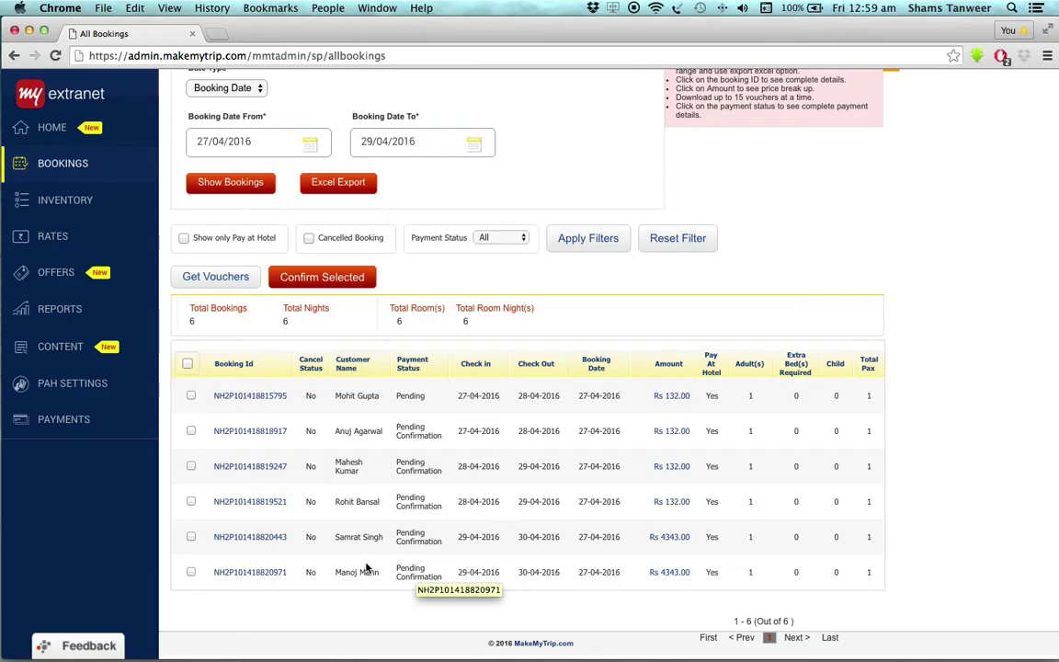
Step: Turn on the Show only Pay at Hotel and Cancelled Booking filters and choose Processed as the payment status
{"action": "left_click", "coordinate": [184, 238]}
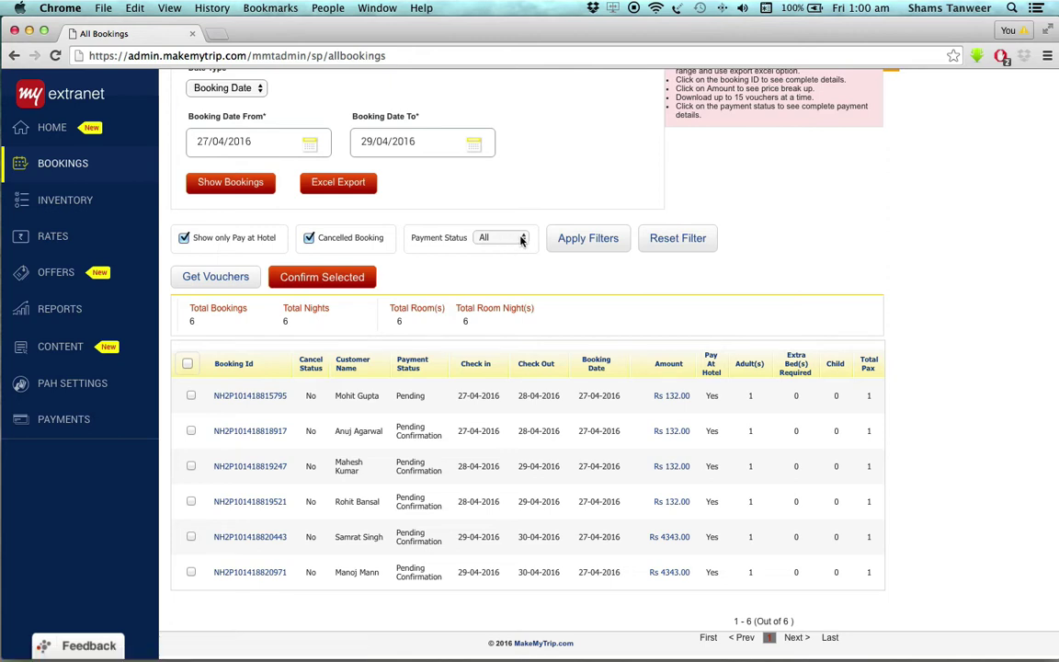
{"action": "left_click", "coordinate": [487, 238]}
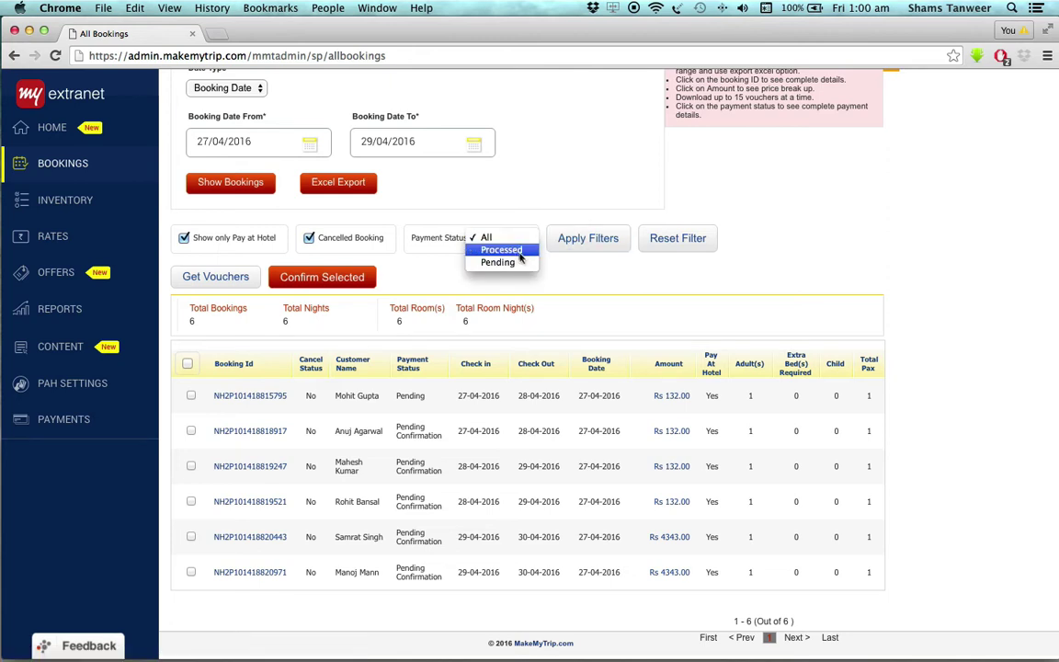
{"action": "left_click", "coordinate": [567, 260]}
{"action": "left_click", "coordinate": [506, 239]}
{"action": "left_click", "coordinate": [504, 251]}
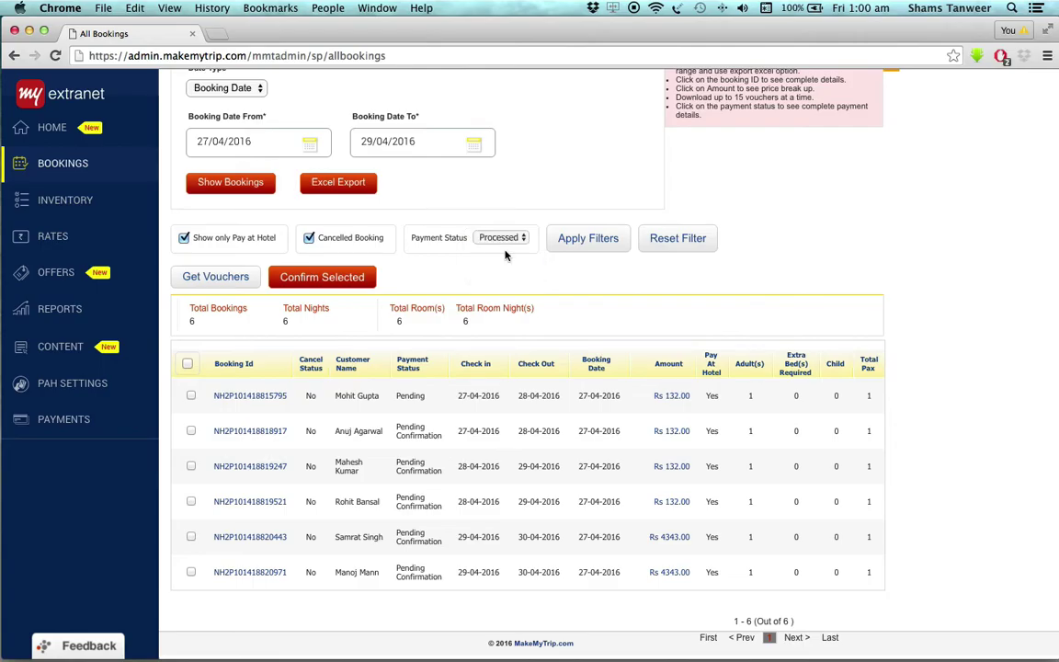
{"action": "left_click", "coordinate": [504, 239]}
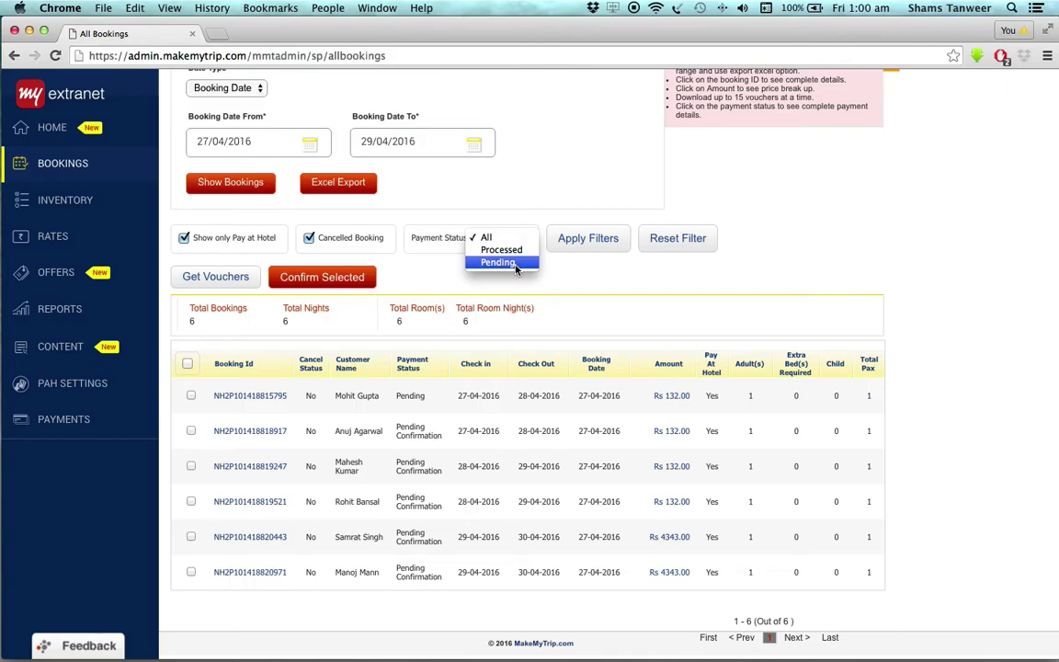
{"action": "left_click", "coordinate": [628, 288]}
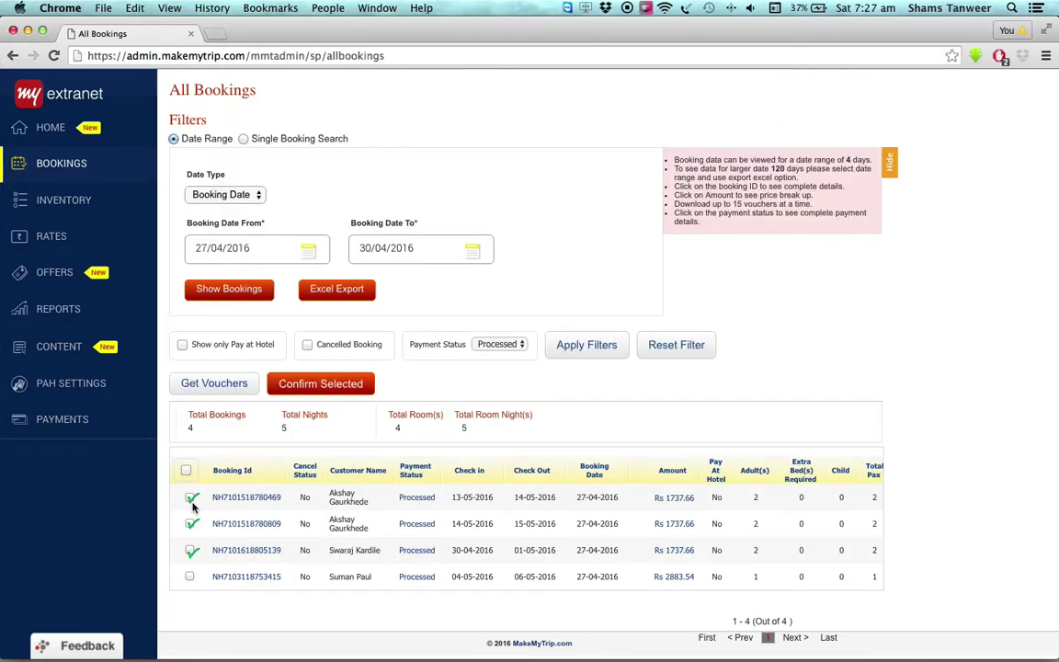
Step: Select the first three processed bookings in the list and get their vouchers
{"action": "left_click", "coordinate": [191, 498]}
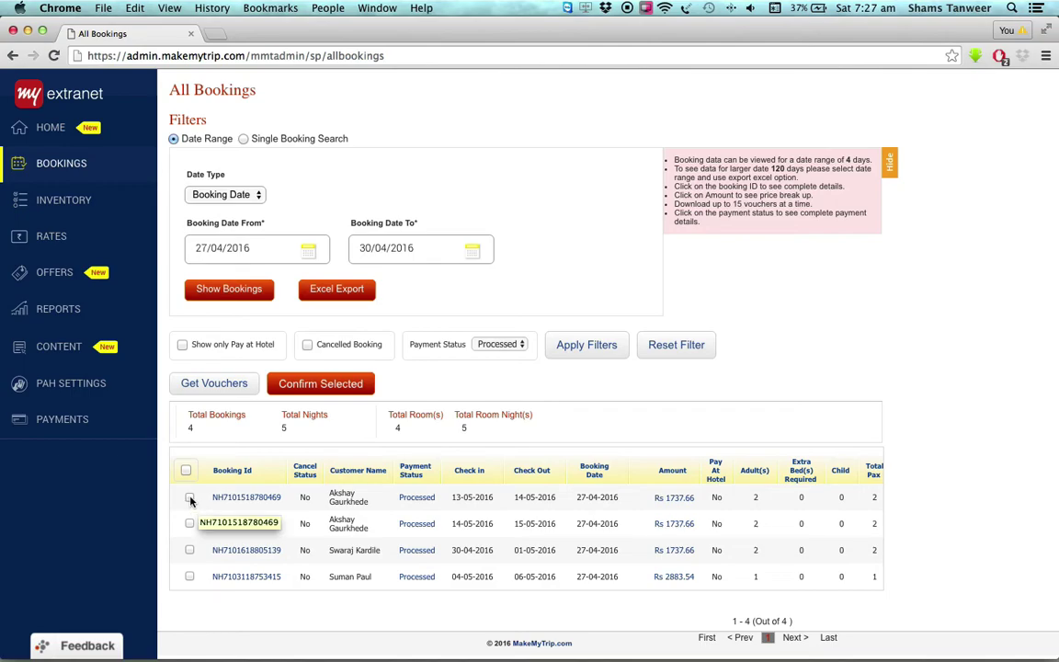
{"action": "left_click", "coordinate": [189, 522]}
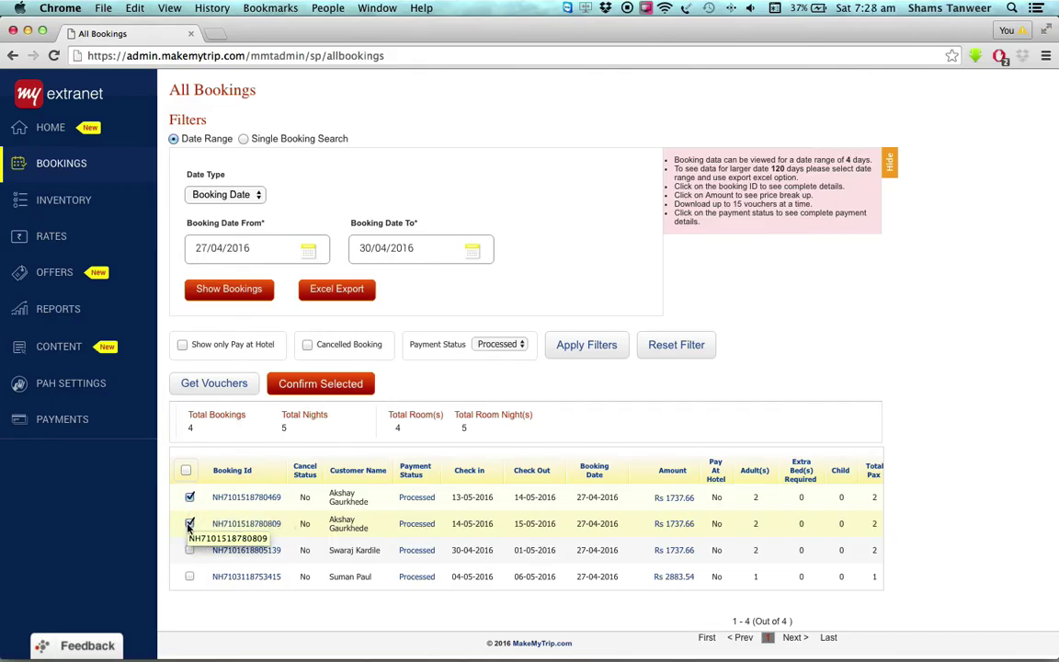
{"action": "left_click", "coordinate": [190, 549]}
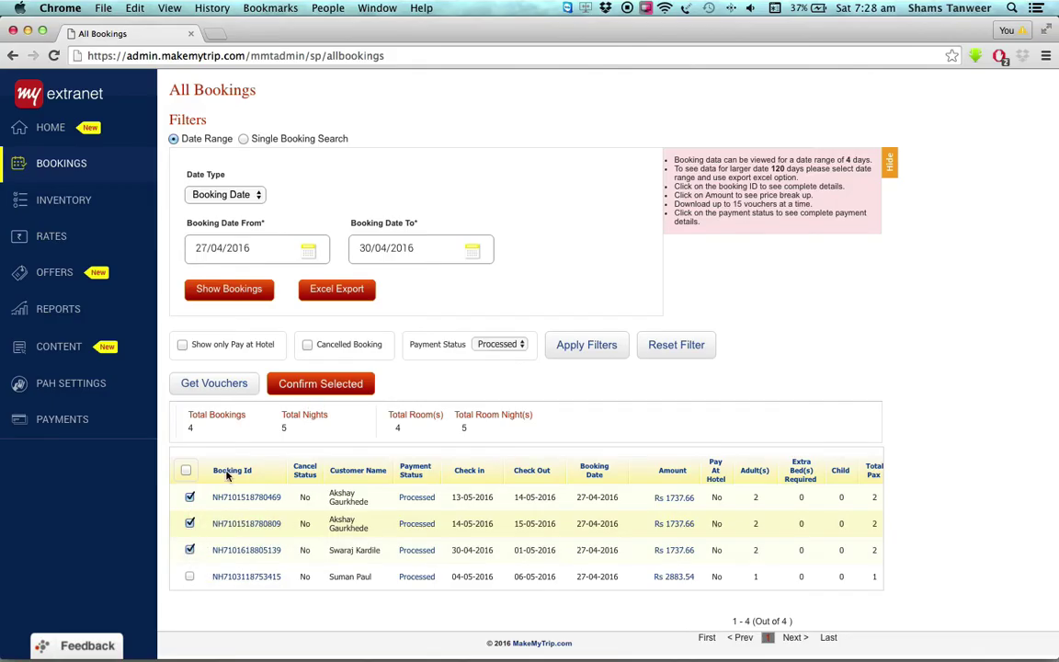
{"action": "left_click", "coordinate": [226, 389]}
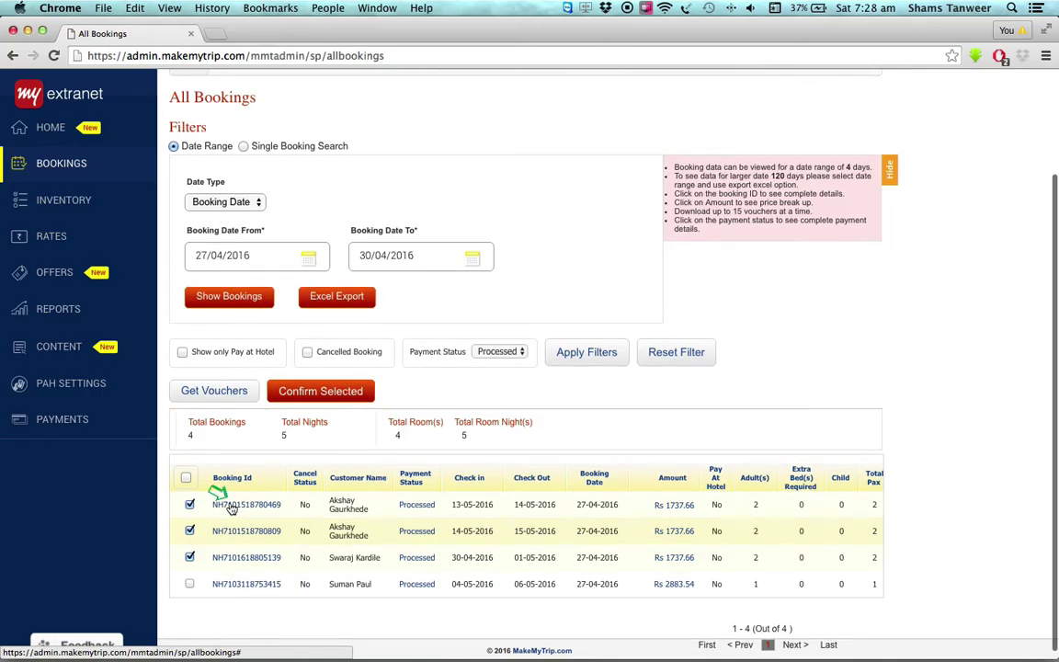
Step: View the booking details and the amount break-up of the first booking, closing each one after viewing
{"action": "left_click", "coordinate": [232, 505]}
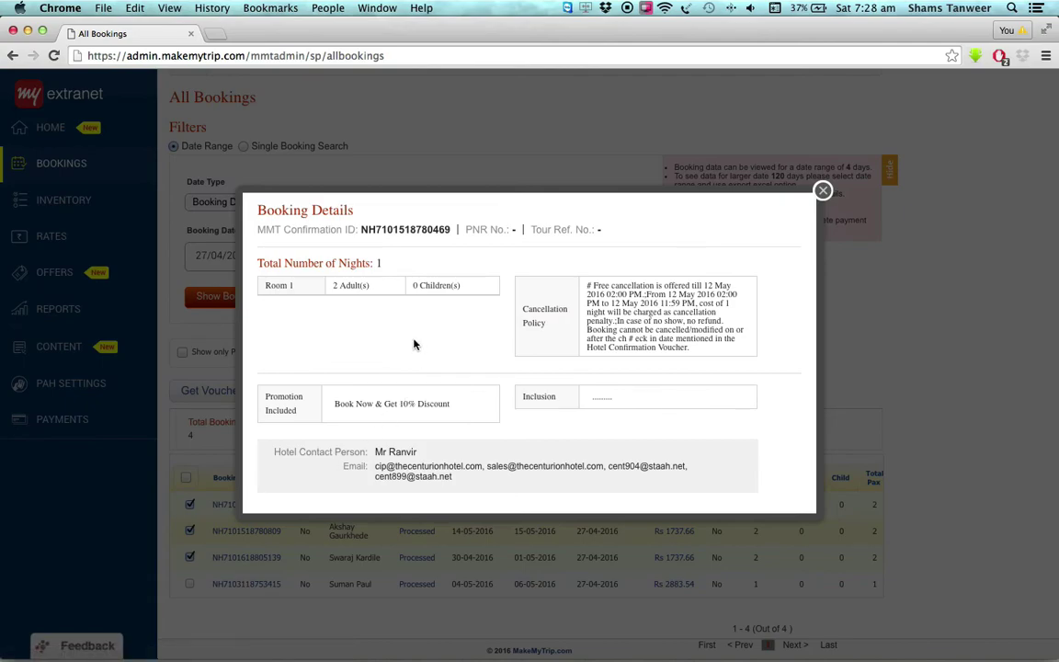
{"action": "left_click", "coordinate": [685, 518]}
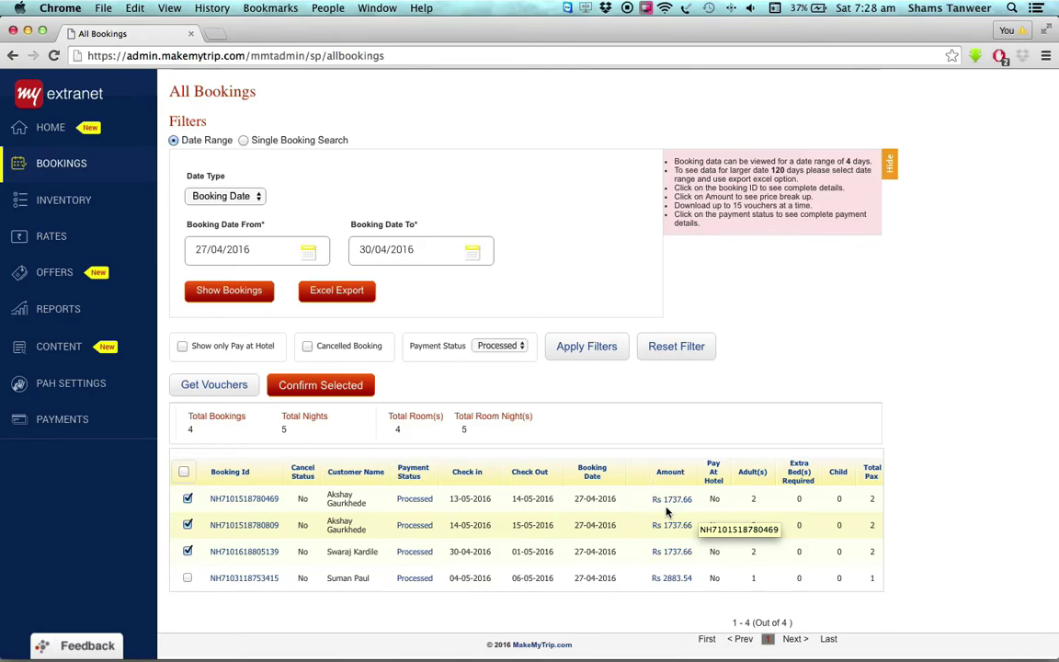
{"action": "left_click", "coordinate": [672, 501]}
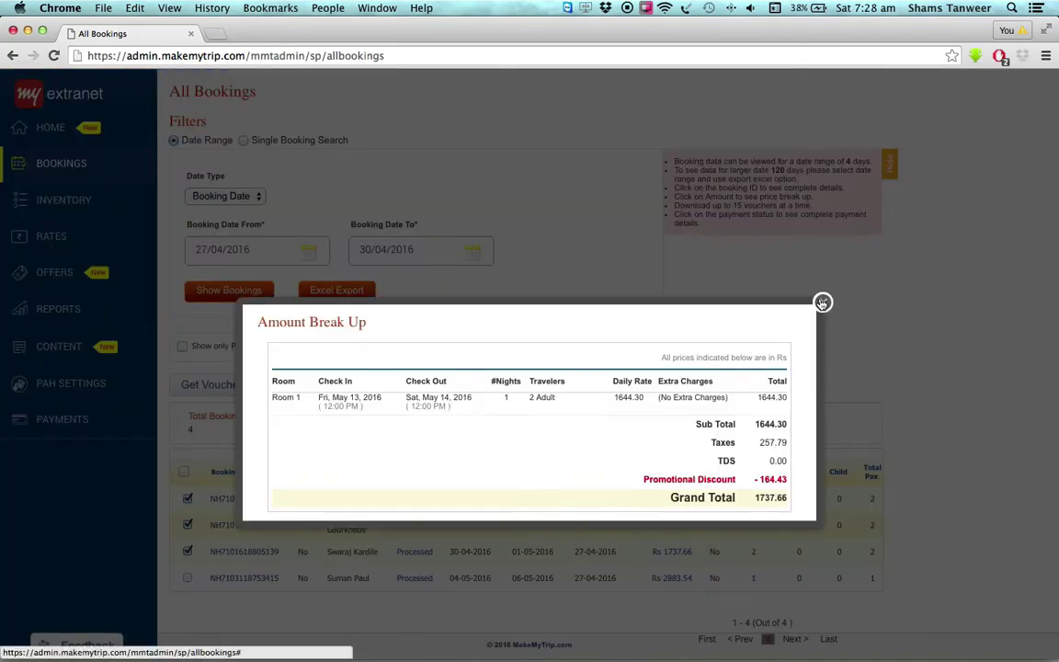
{"action": "left_click", "coordinate": [822, 302]}
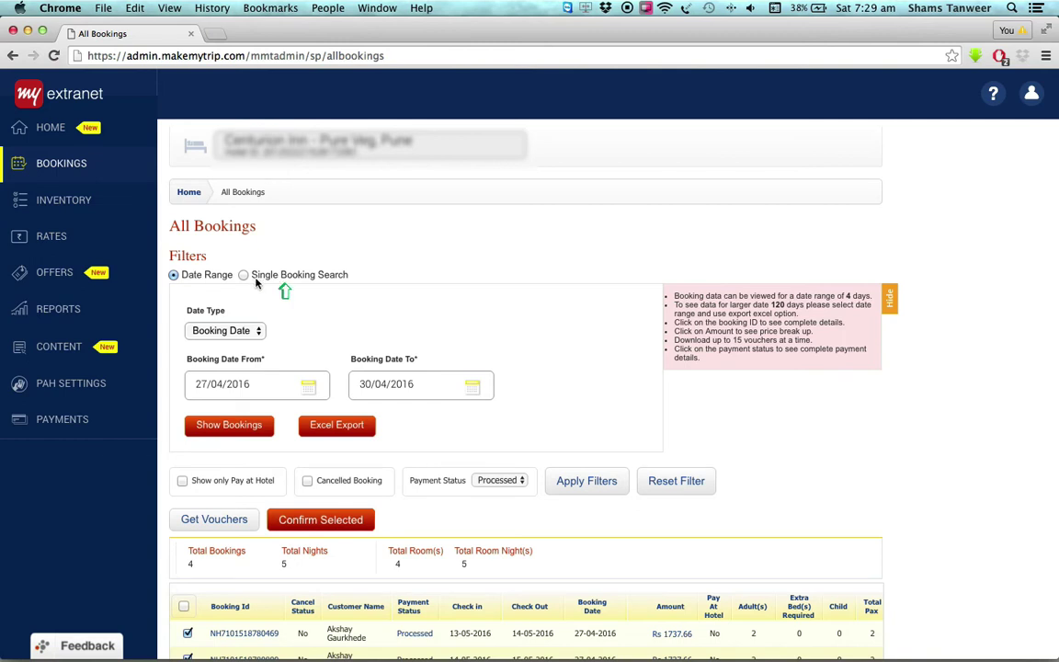
Step: Switch the filter to Single Booking Search and paste the booking ID
{"action": "left_click", "coordinate": [252, 277]}
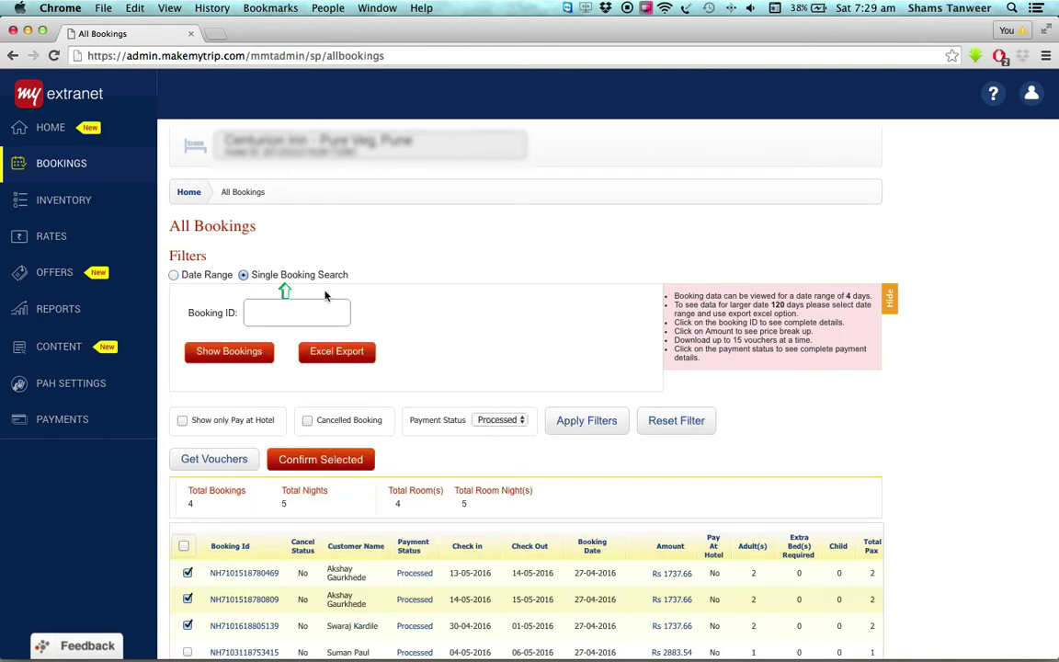
{"action": "left_click", "coordinate": [327, 322]}
{"action": "key", "text": "super+v"}
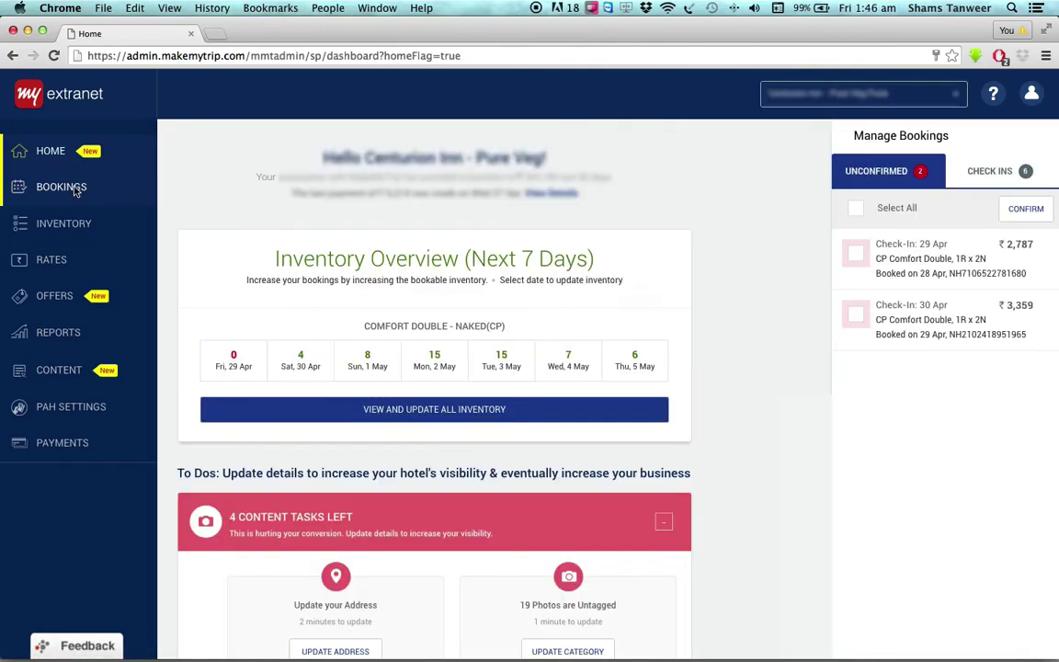
Step: Open Pending Confirmations, start reviewing the bookings, and select the one with check-in 02-04-2016
{"action": "mouse_move", "coordinate": [76, 190]}
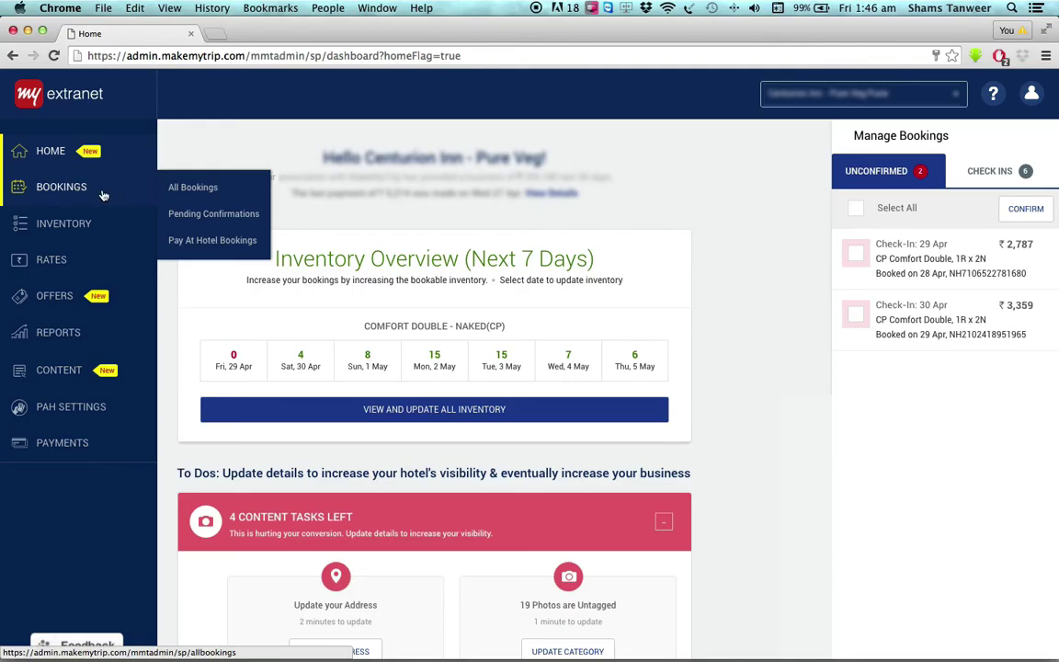
{"action": "left_click", "coordinate": [215, 215]}
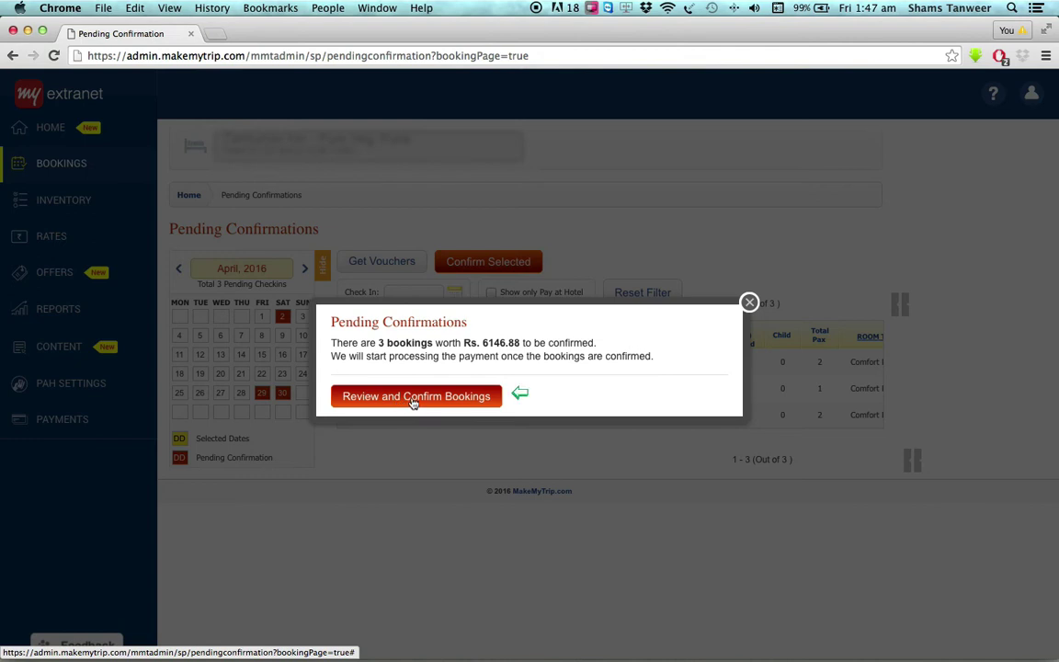
{"action": "left_click", "coordinate": [413, 397]}
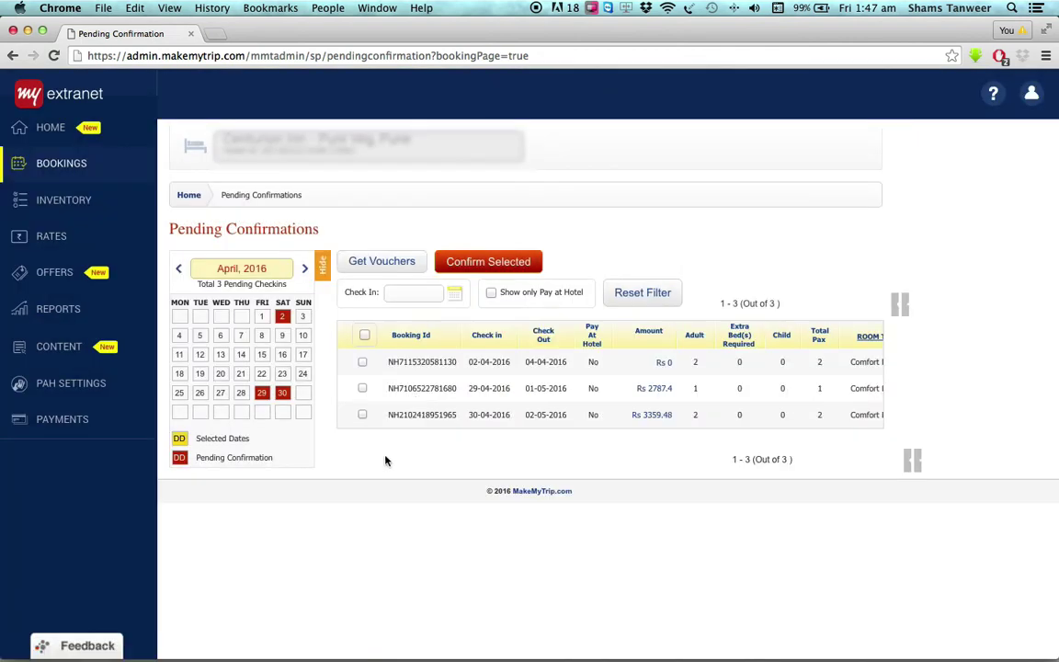
{"action": "left_click", "coordinate": [362, 363]}
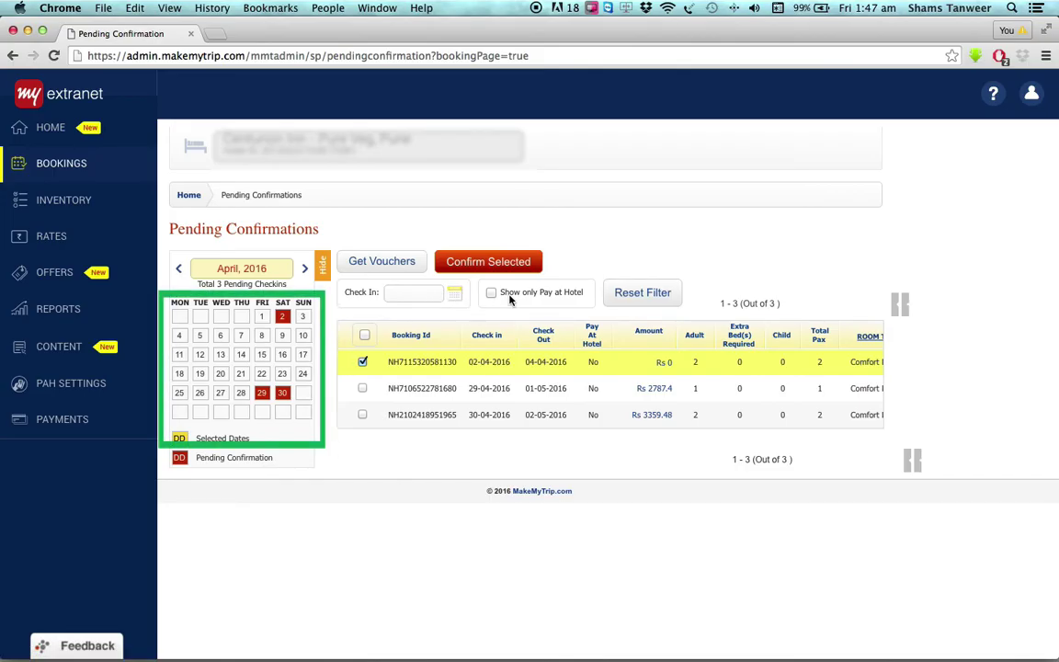
{"action": "mouse_move", "coordinate": [287, 320]}
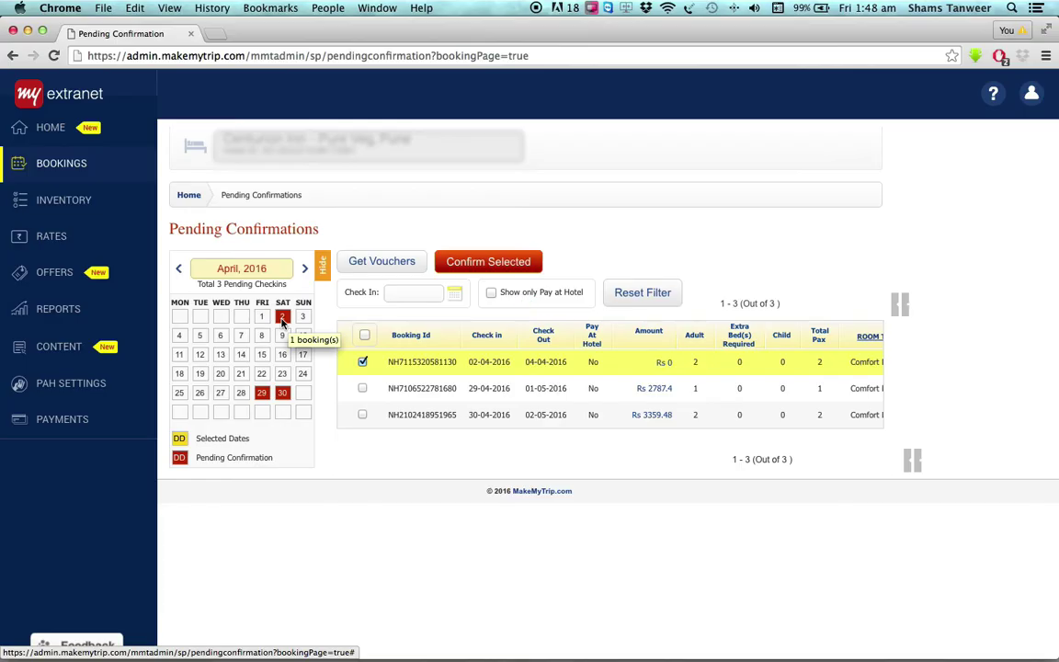
Step: Open Pay At Hotel Bookings and view the card details of the listed booking
{"action": "mouse_move", "coordinate": [79, 165]}
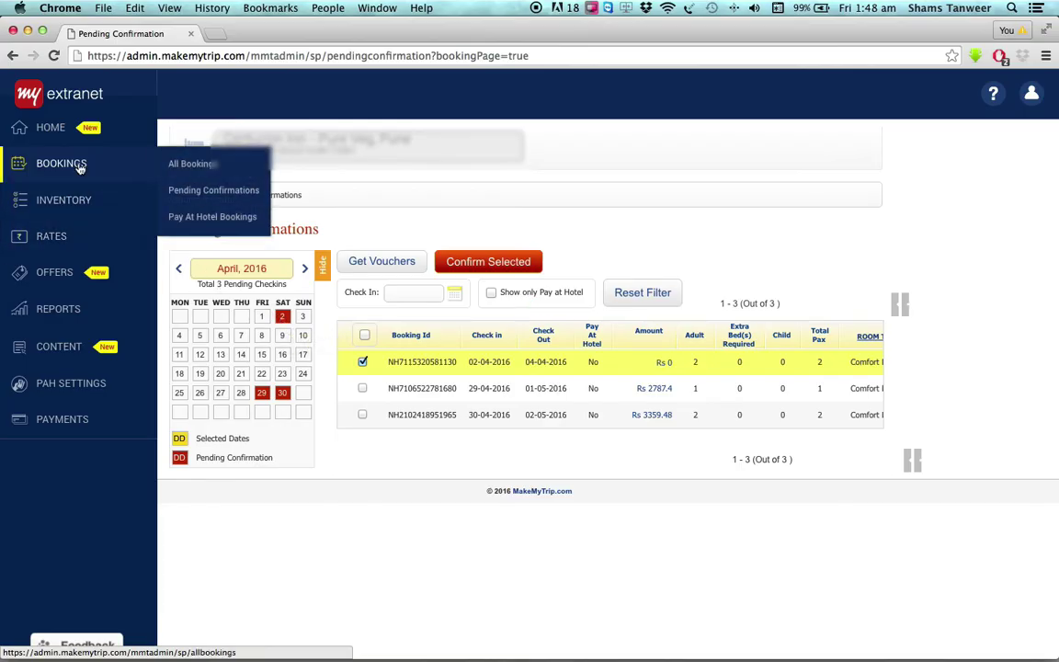
{"action": "left_click", "coordinate": [187, 221]}
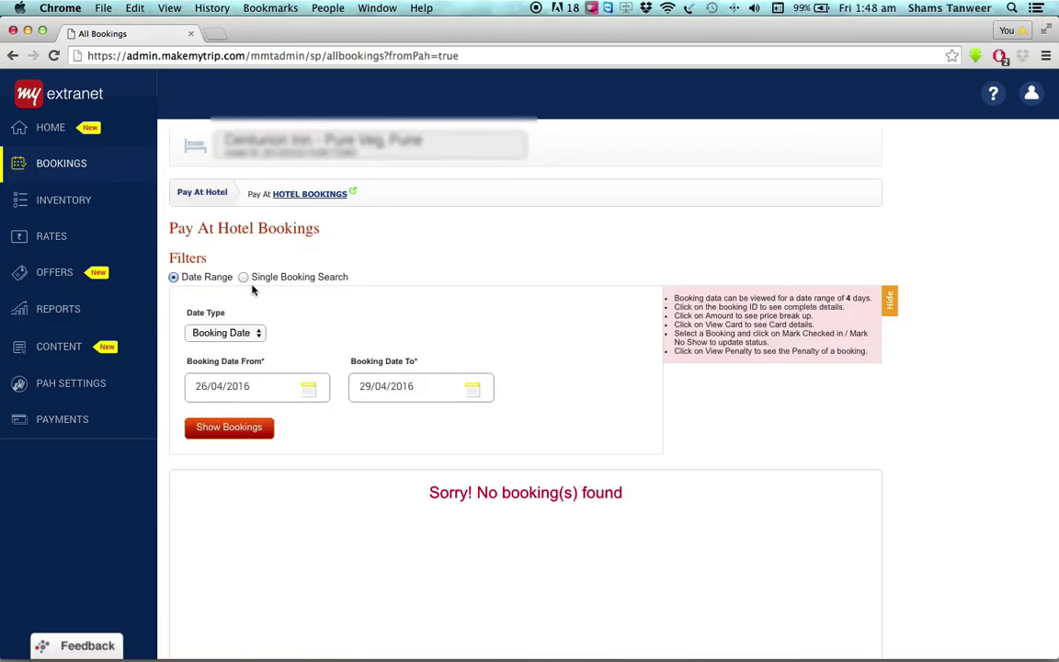
{"action": "scroll", "coordinate": [266, 376], "scroll_direction": "down", "scroll_amount": 1}
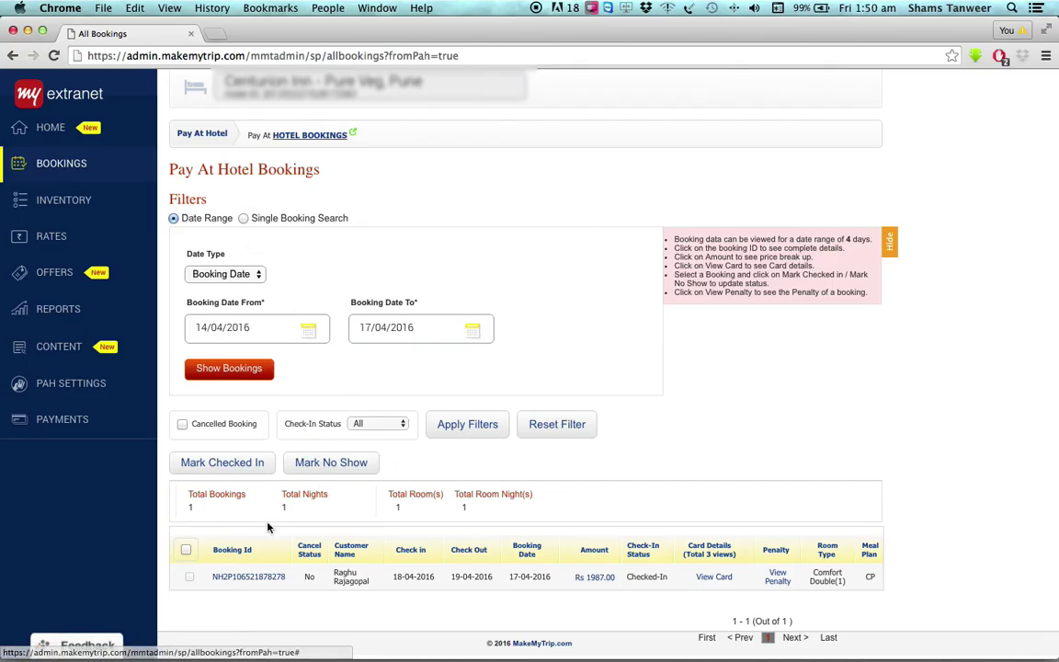
{"action": "left_click", "coordinate": [335, 471]}
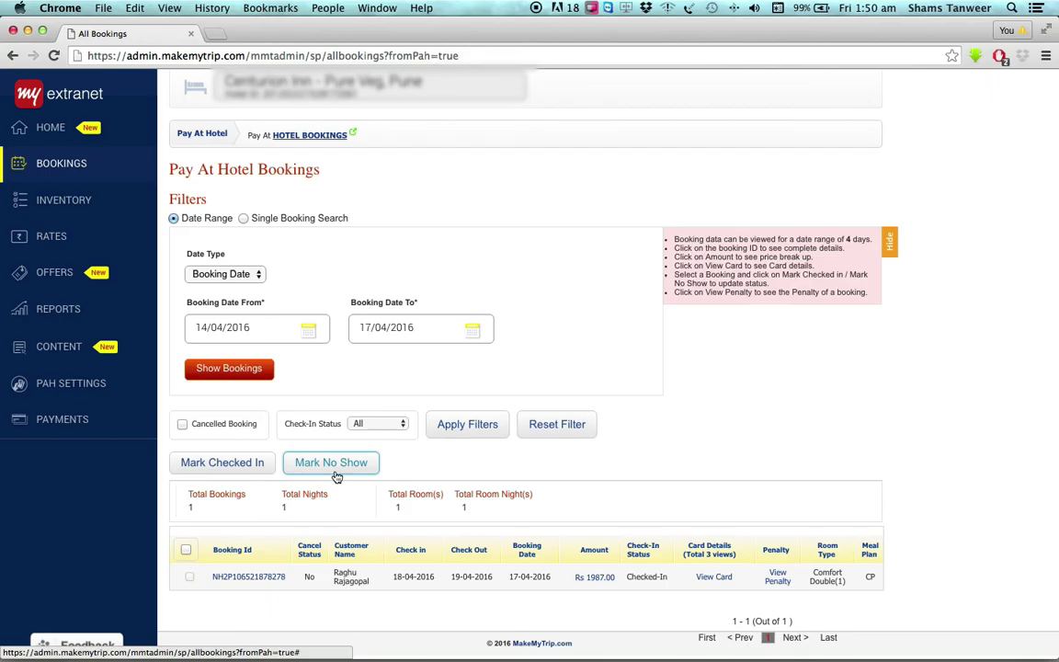
{"action": "left_click", "coordinate": [716, 577]}
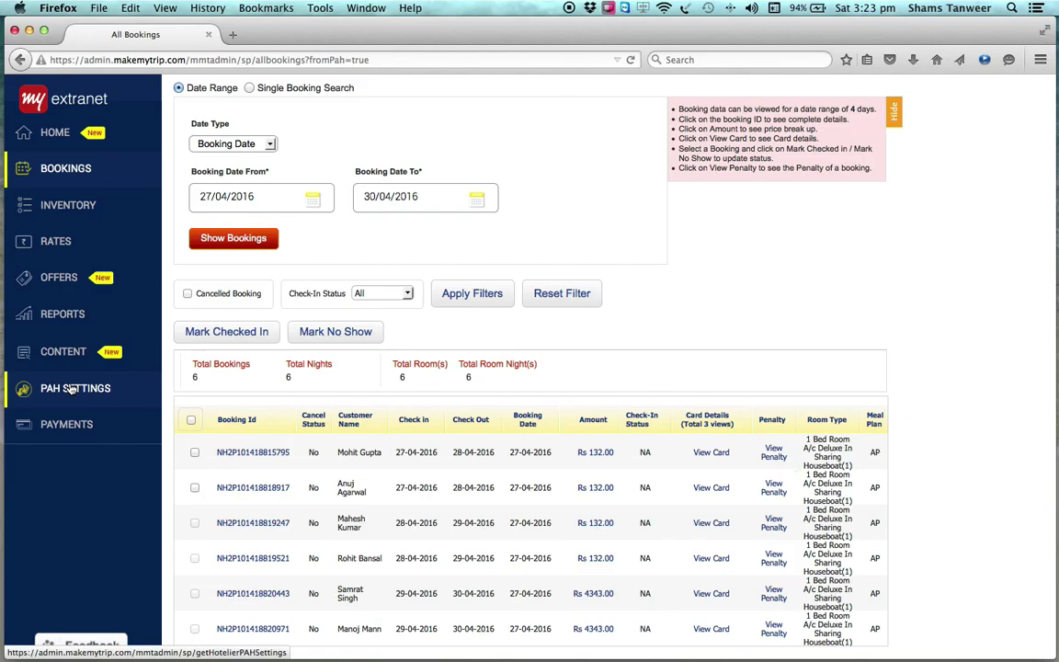
Step: Open the Analytics Data report, choose Reports By Hotel, and show bookings of all statuses made from 01/04/2016 to 30/04/2016
{"action": "mouse_move", "coordinate": [65, 315]}
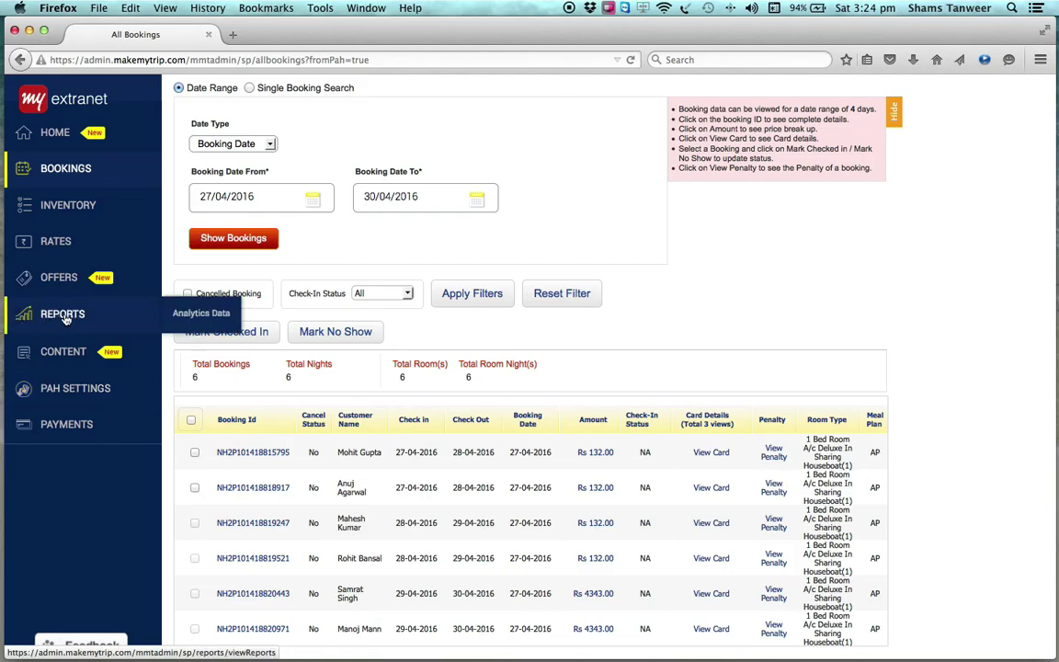
{"action": "left_click", "coordinate": [222, 315]}
{"action": "left_click", "coordinate": [264, 241]}
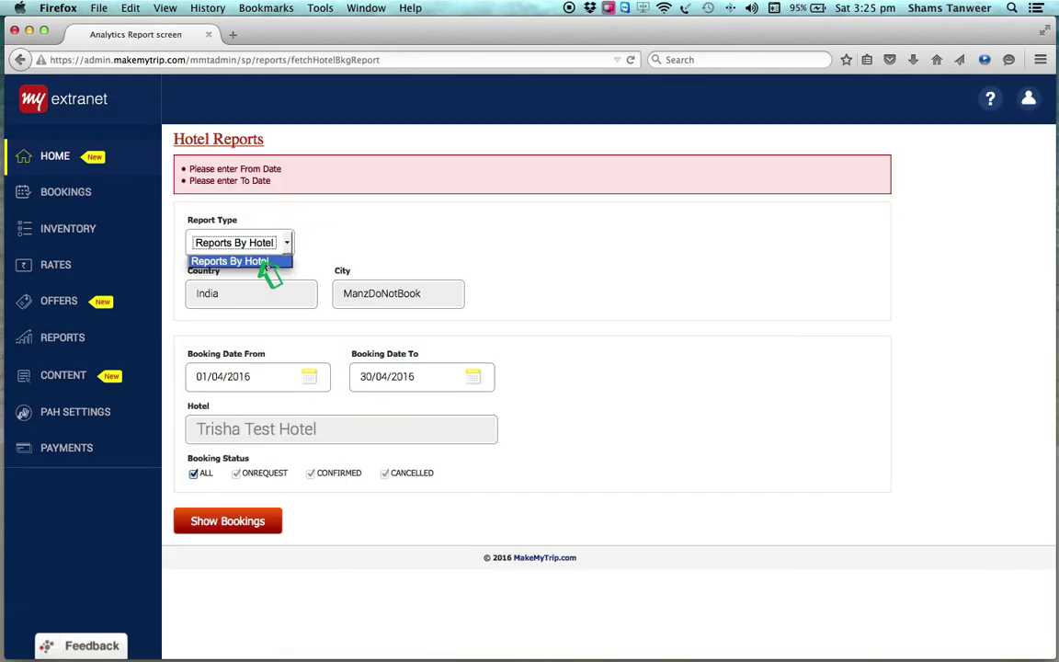
{"action": "left_click", "coordinate": [266, 262]}
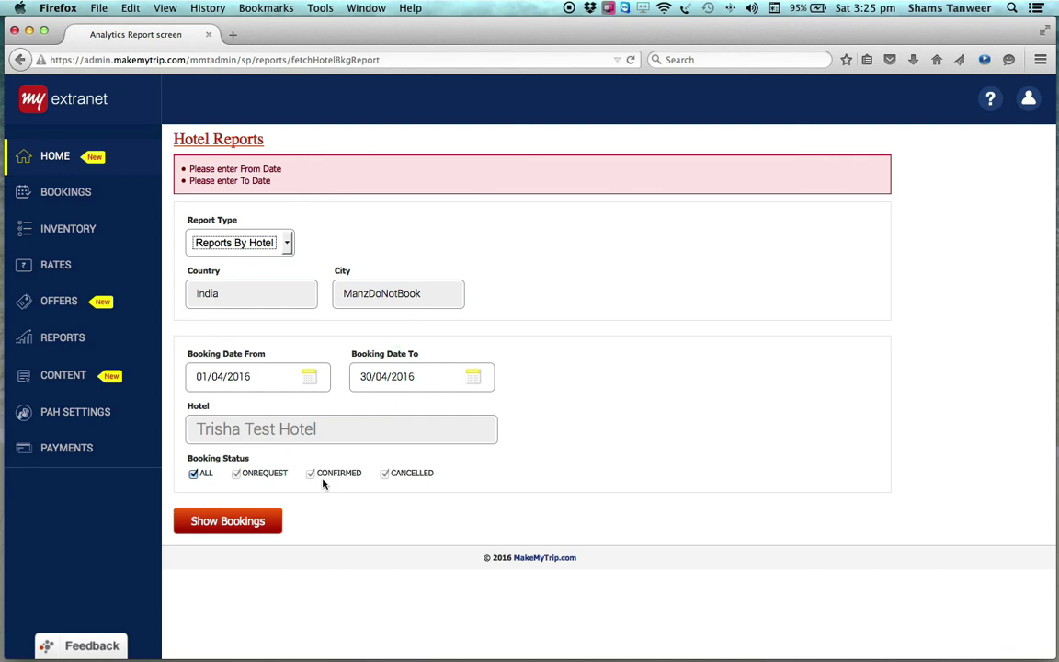
{"action": "left_click", "coordinate": [237, 522]}
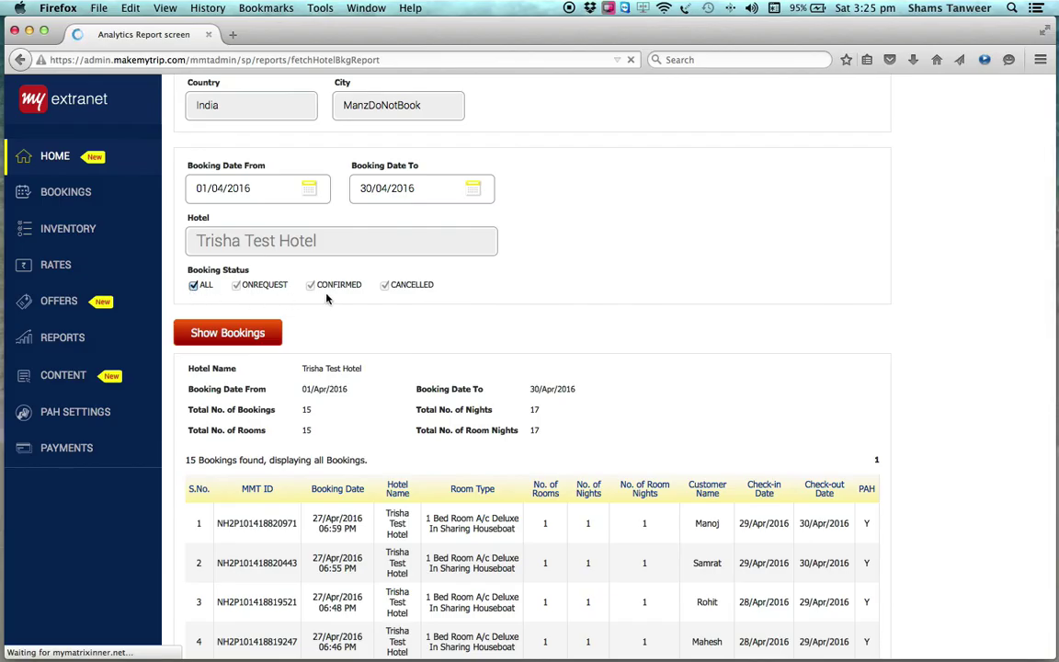
Step: Change the report's booking status selection from All to Confirmed and Cancelled, and review the listed bookings through to the Excel export option
{"action": "left_click", "coordinate": [194, 285]}
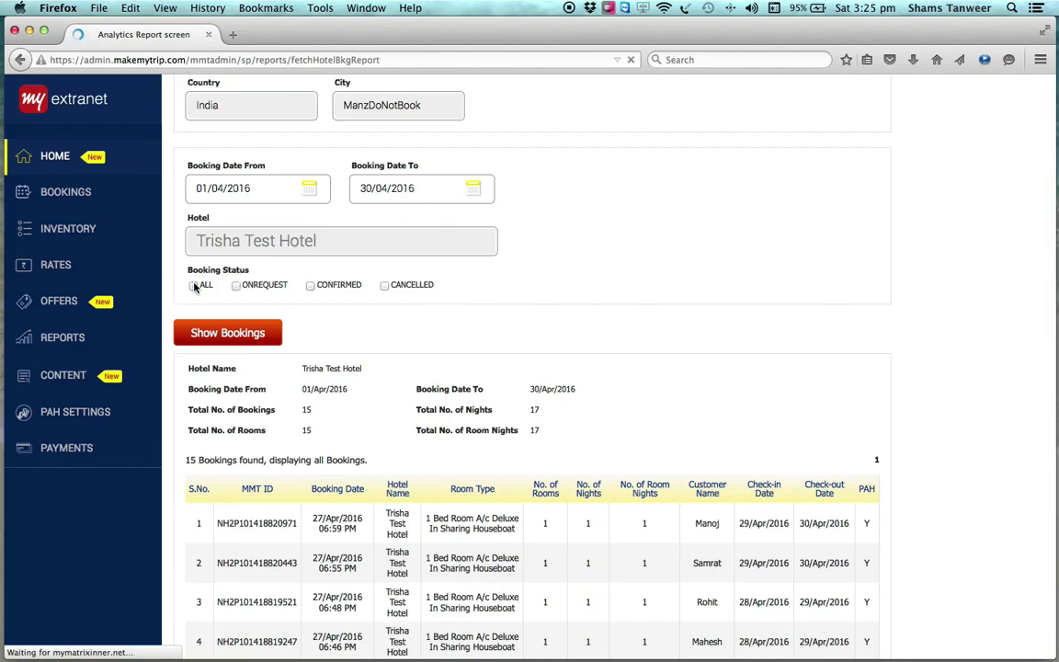
{"action": "left_click", "coordinate": [311, 286]}
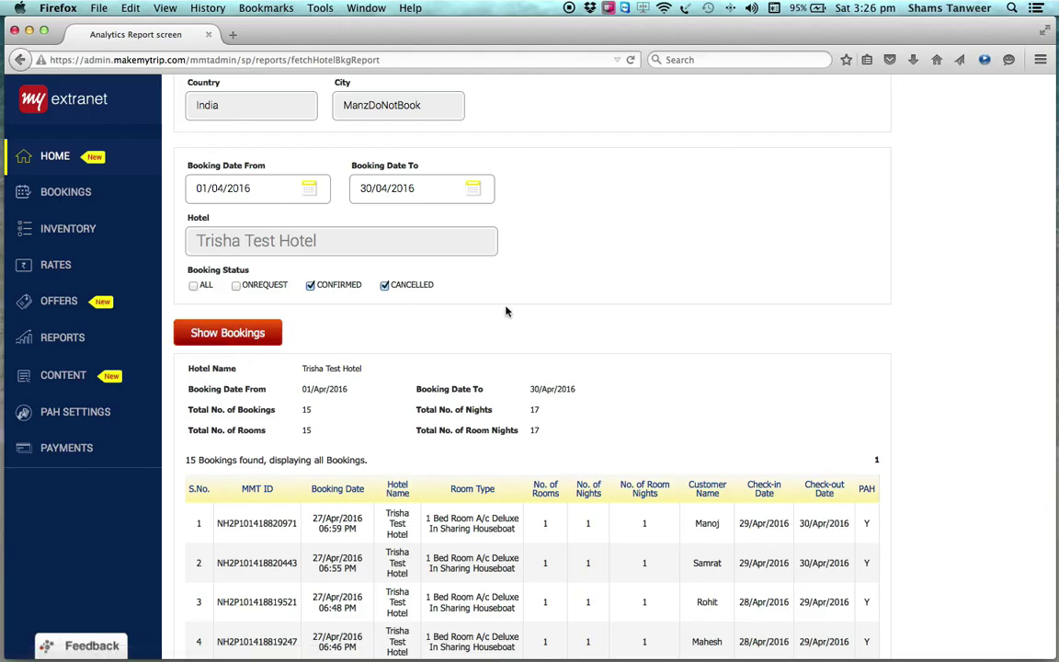
{"action": "scroll", "coordinate": [551, 322], "scroll_direction": "down", "scroll_amount": 3}
{"action": "scroll", "coordinate": [579, 330], "scroll_direction": "down", "scroll_amount": 4}
{"action": "scroll", "coordinate": [586, 331], "scroll_direction": "up", "scroll_amount": 1}
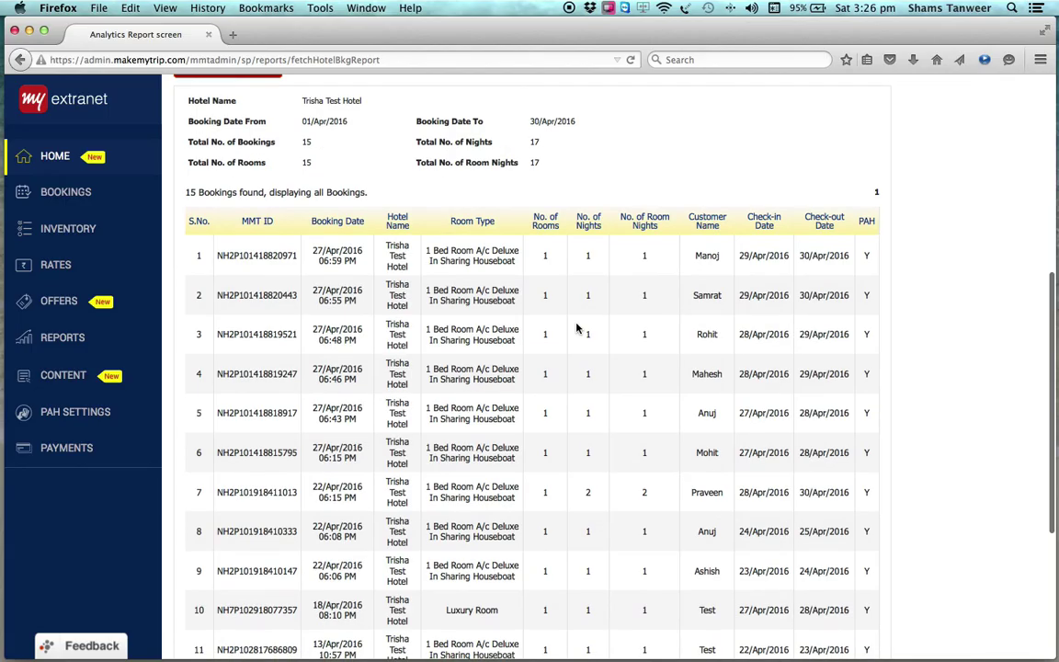
{"action": "scroll", "coordinate": [586, 331], "scroll_direction": "down", "scroll_amount": 5}
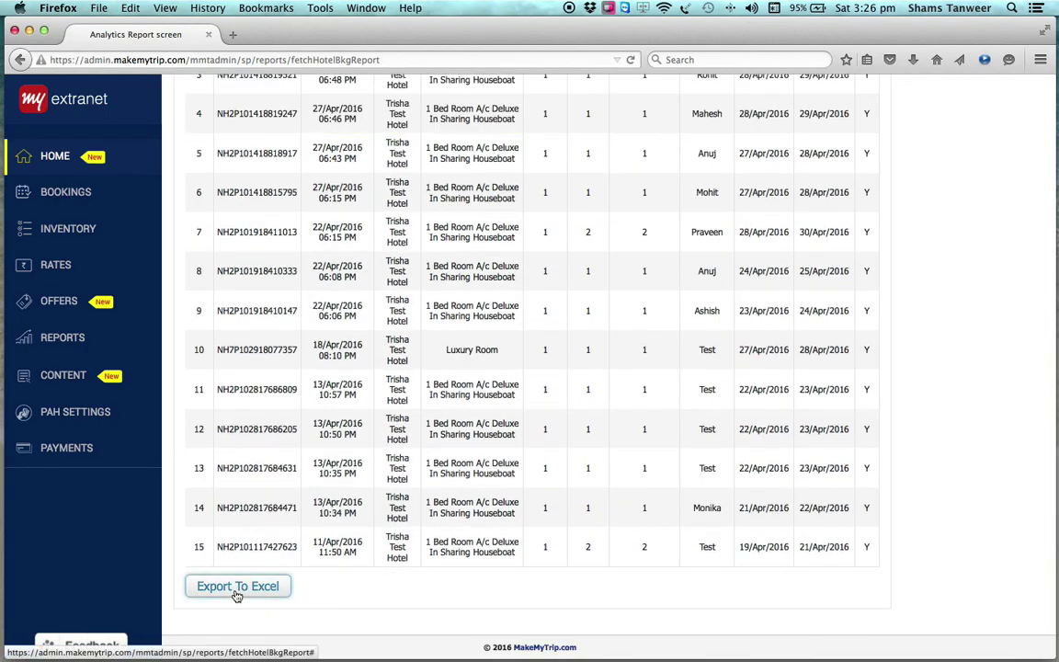